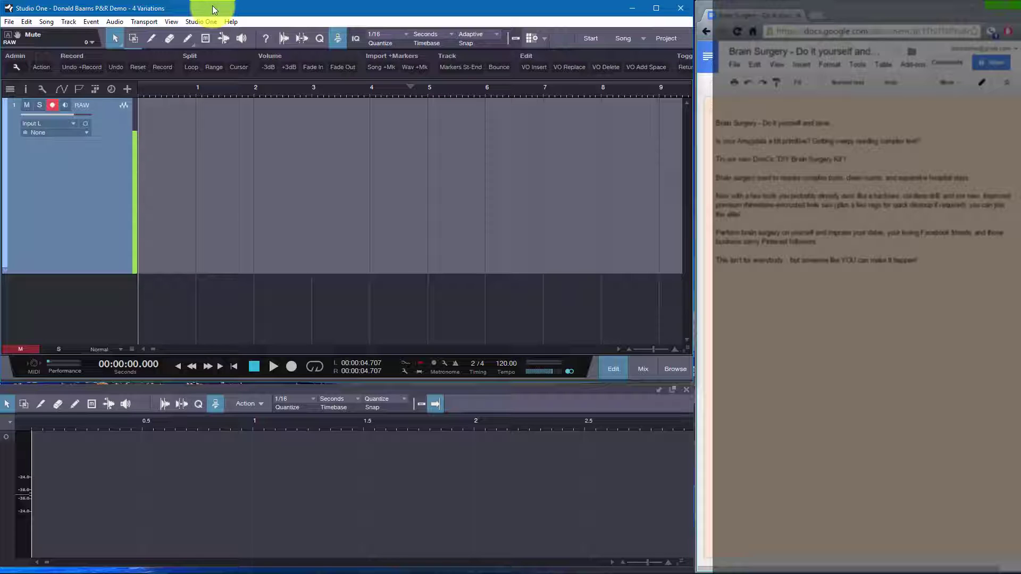
Record the script's opening line, then punch-and-roll a second take starting at 4.7 s
{"action": "key", "text": "KP_Multiply"}
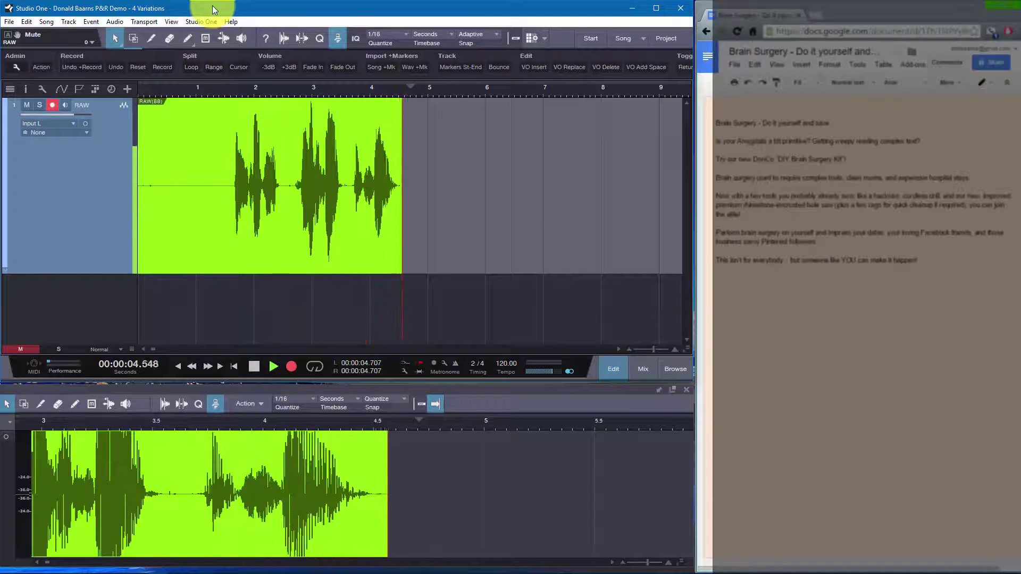
{"action": "key", "text": "space"}
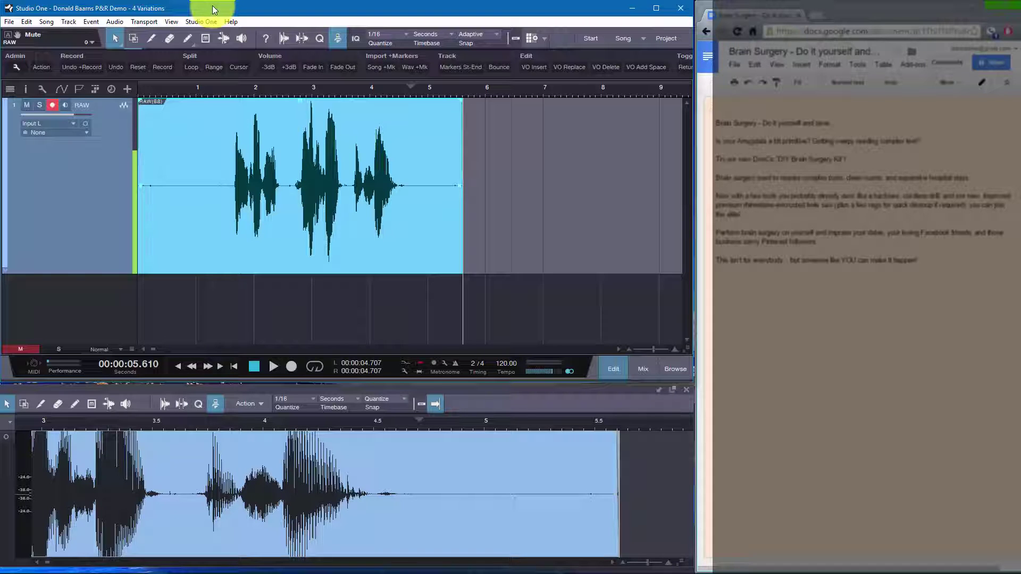
{"action": "left_click", "coordinate": [410, 94]}
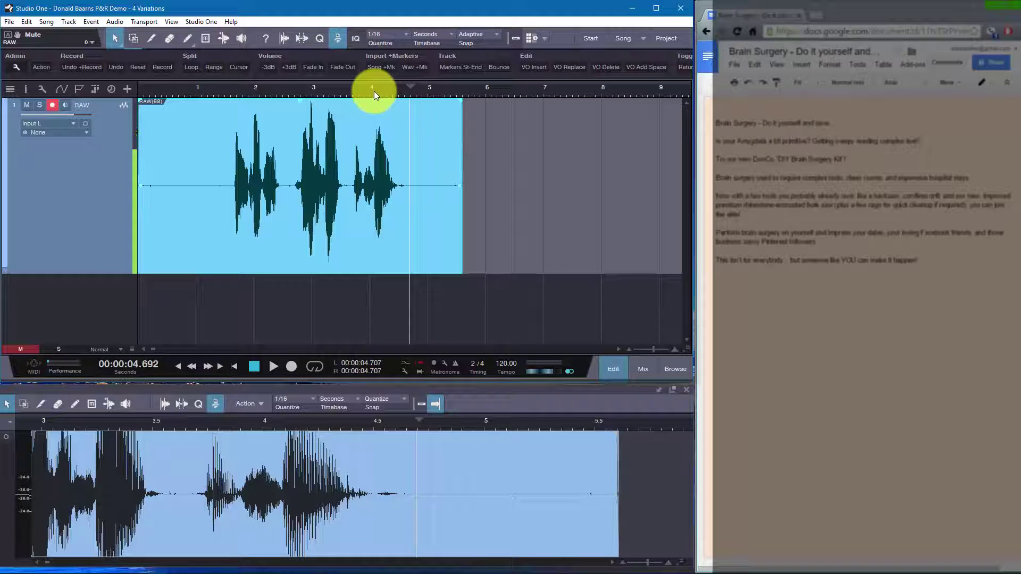
{"action": "key", "text": "space"}
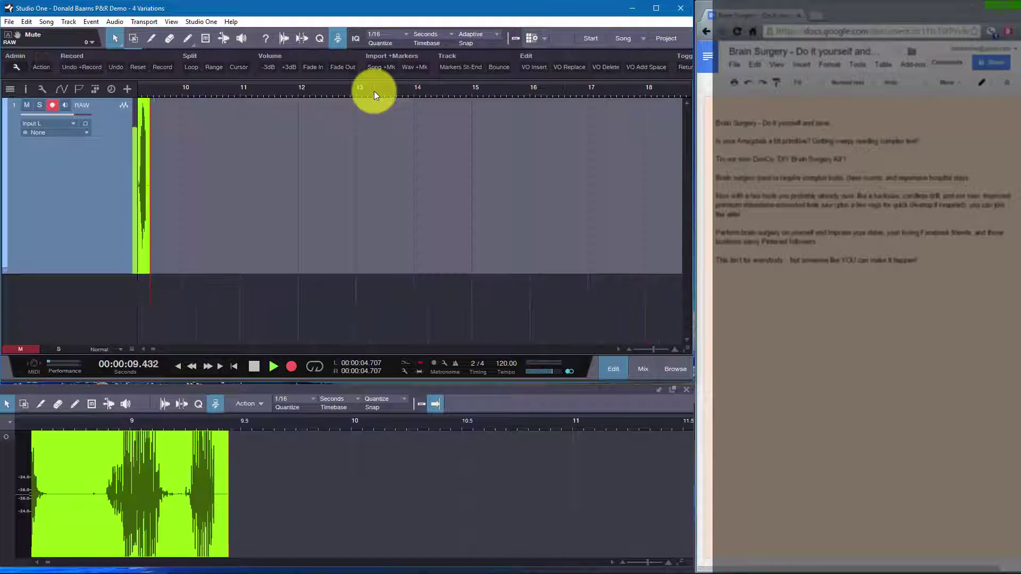
{"action": "key", "text": "space"}
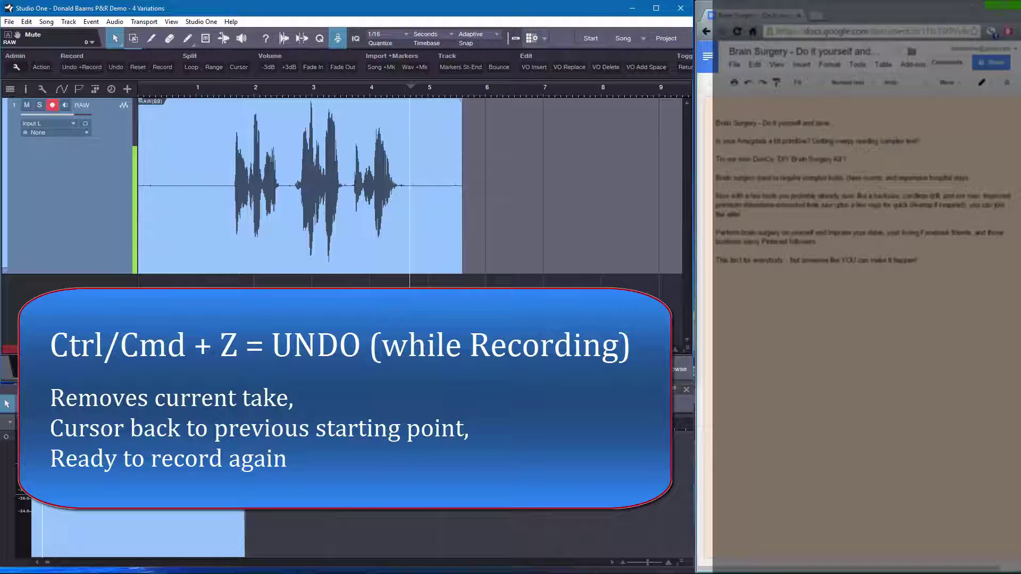
{"action": "key", "text": "space"}
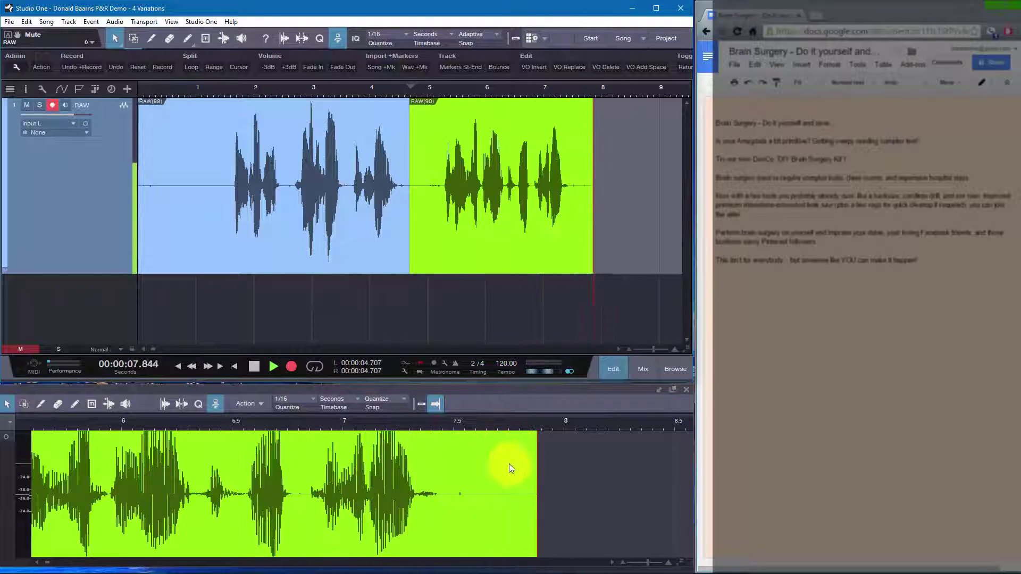
{"action": "key", "text": "space"}
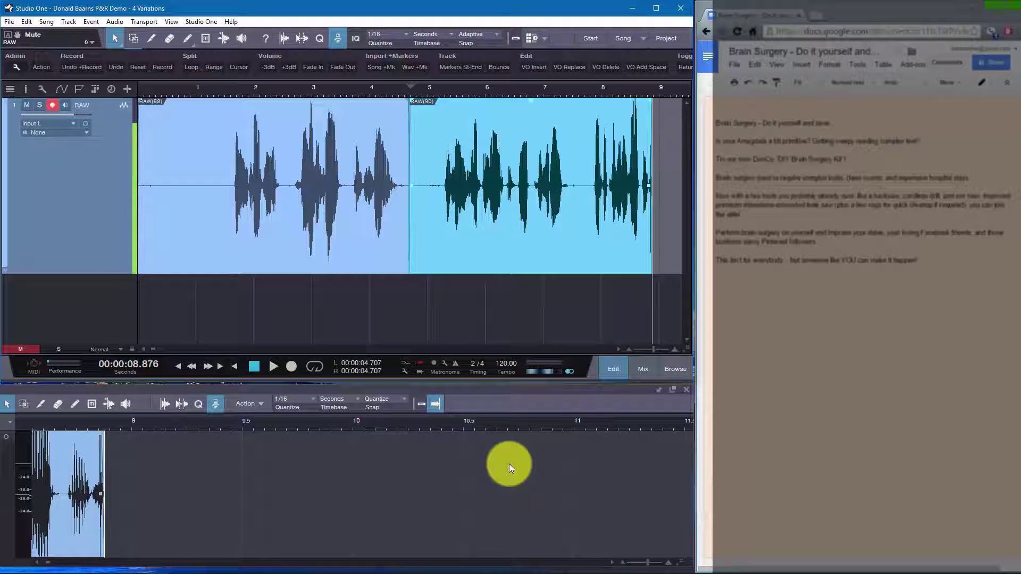
{"action": "key", "text": "ctrl+z"}
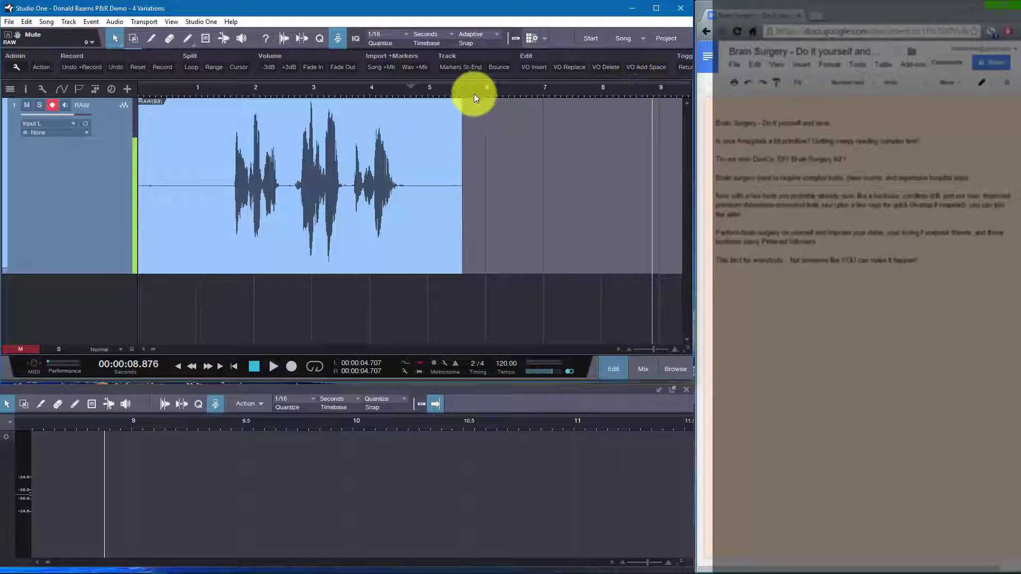
Punch in a fresh take from 4.7 s, extending the voice clip to about 11.3 s
{"action": "left_click", "coordinate": [406, 91]}
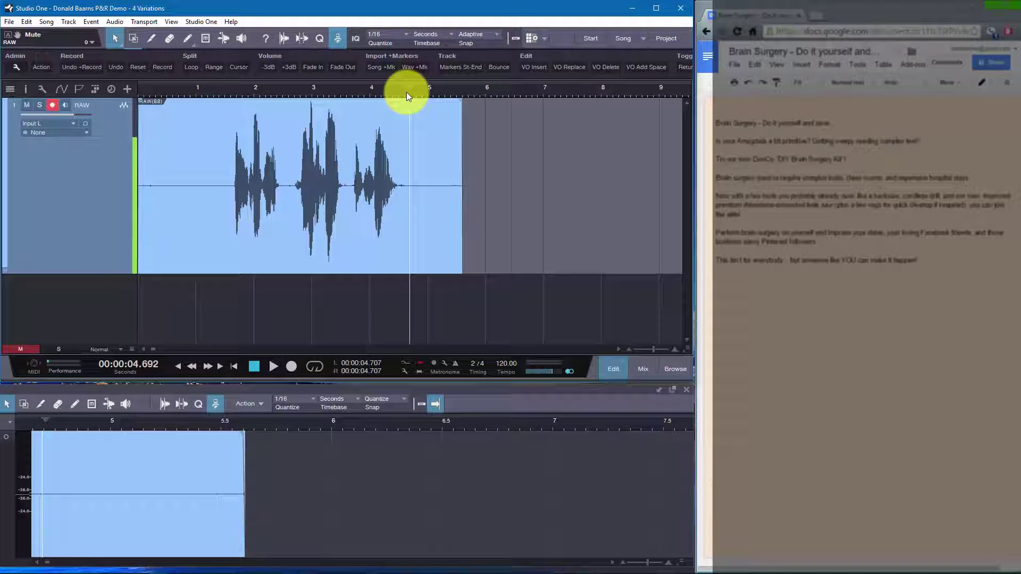
{"action": "key", "text": "space"}
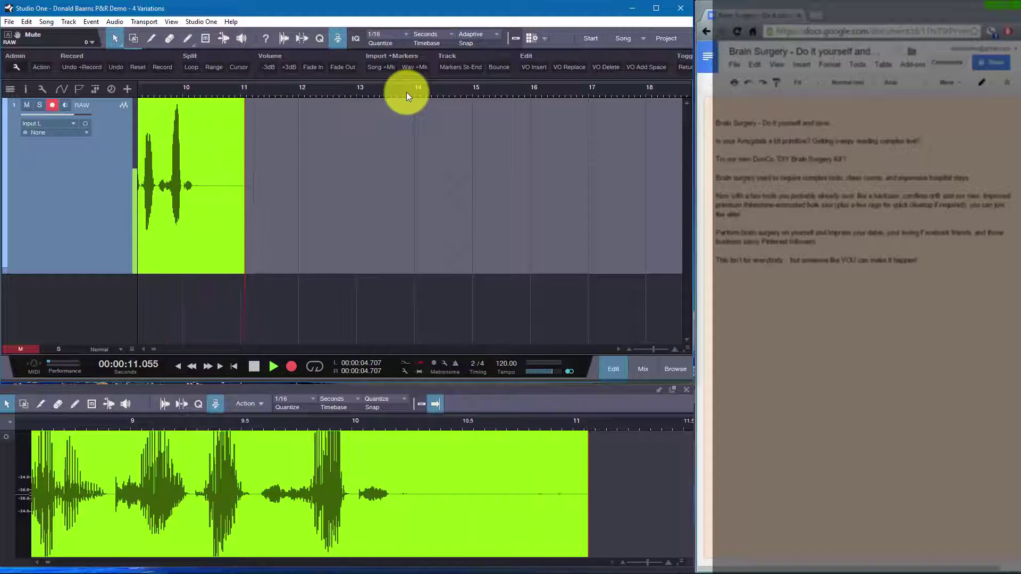
{"action": "key", "text": "space"}
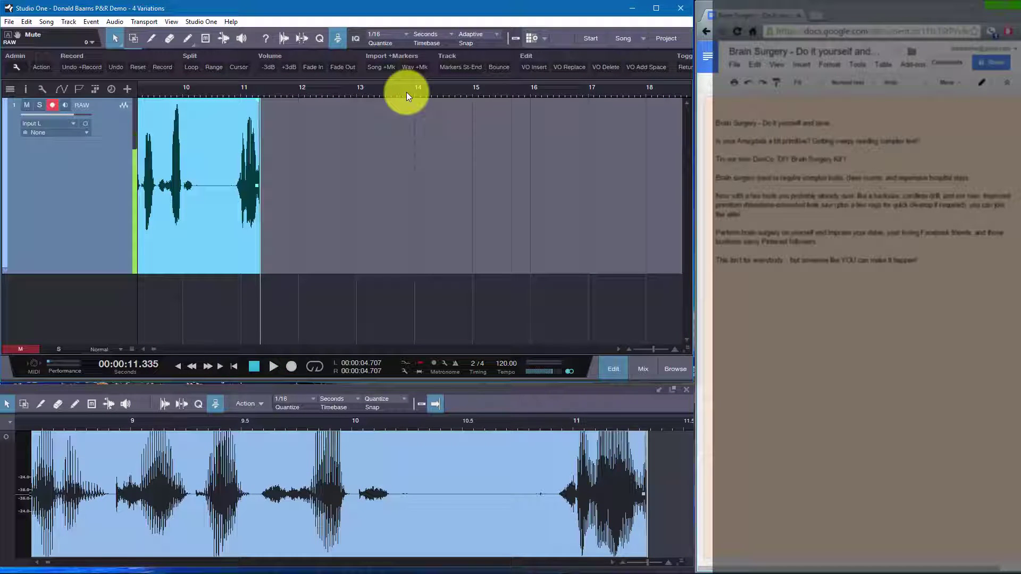
{"action": "left_click", "coordinate": [200, 91]}
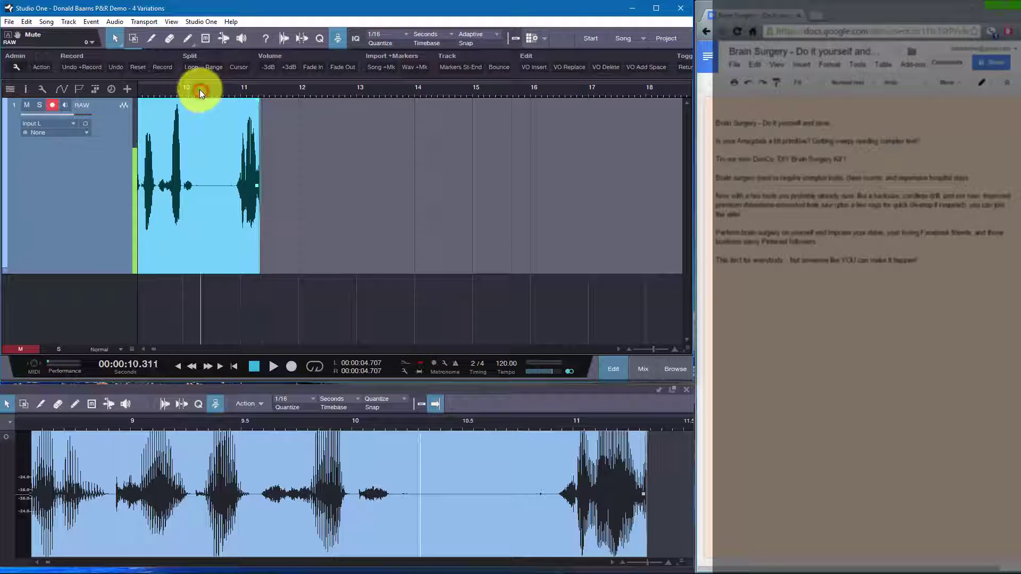
Punch-and-roll a new take from 10.2 s, extending the voice-over to about 15.3 s
{"action": "left_click", "coordinate": [195, 89]}
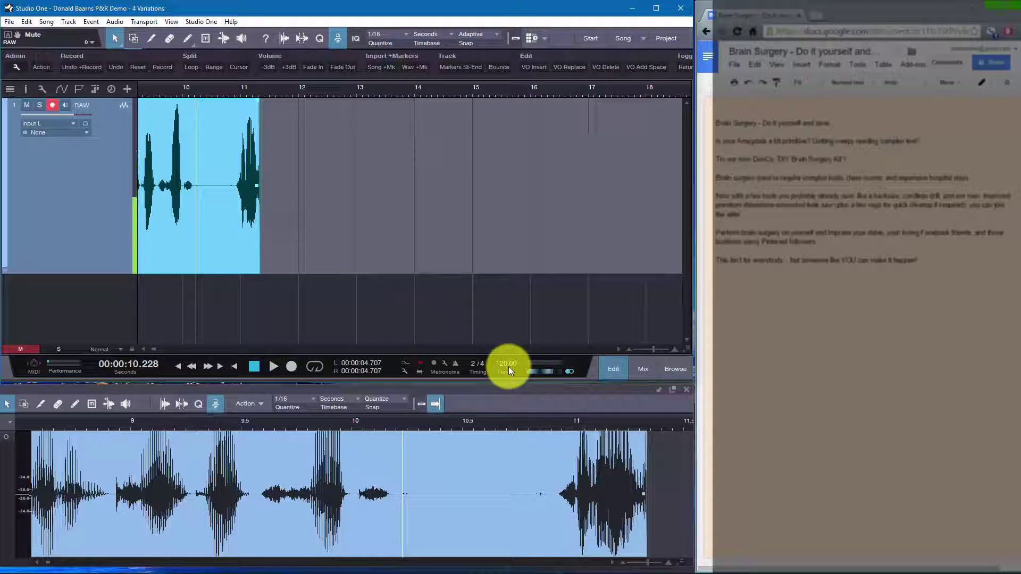
{"action": "key", "text": "space"}
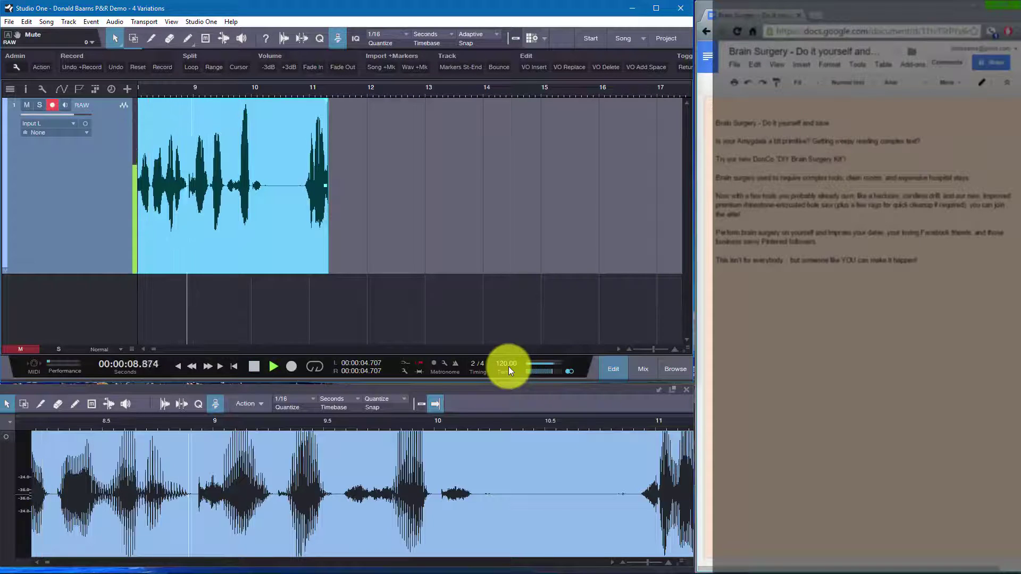
{"action": "key", "text": "KP_Multiply"}
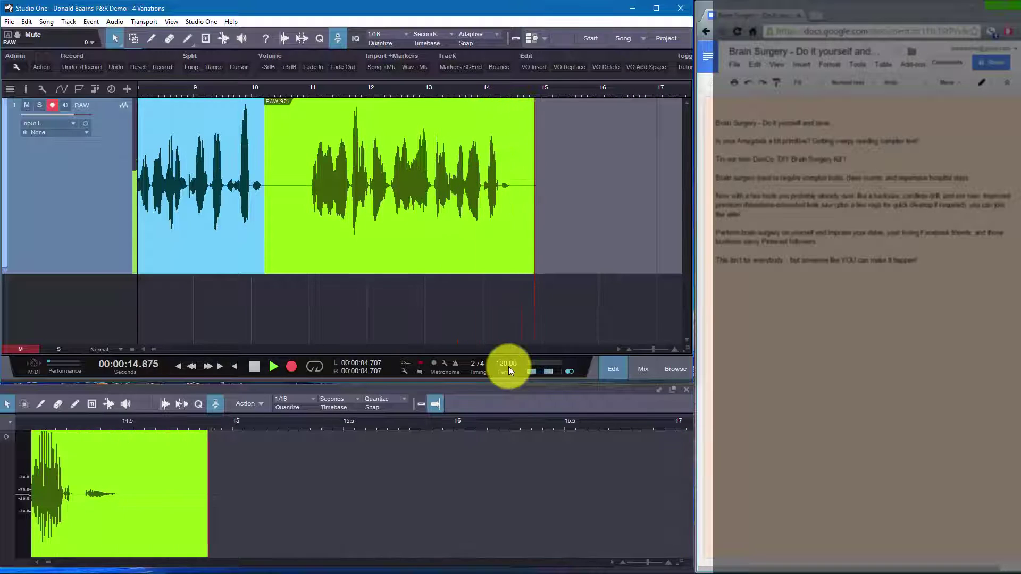
{"action": "key", "text": "space"}
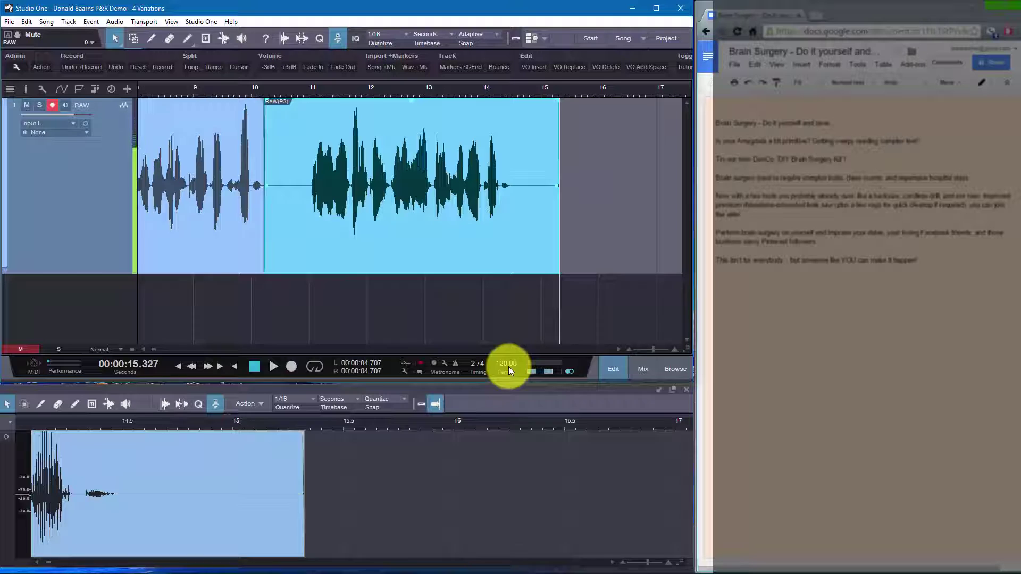
{"action": "left_click", "coordinate": [515, 92]}
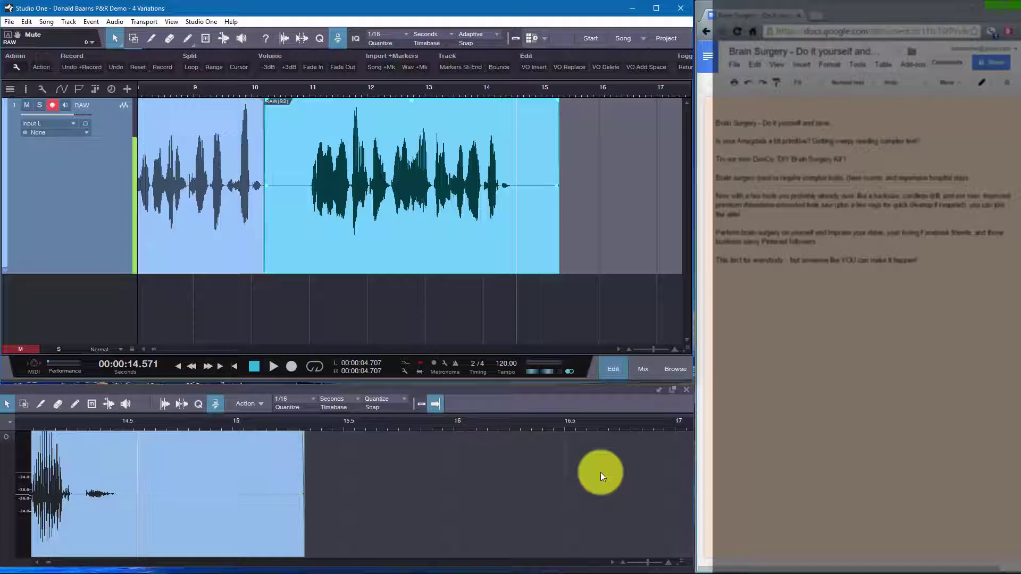
Record a punch-in take of the next line and undo it as flawed
{"action": "key", "text": "space"}
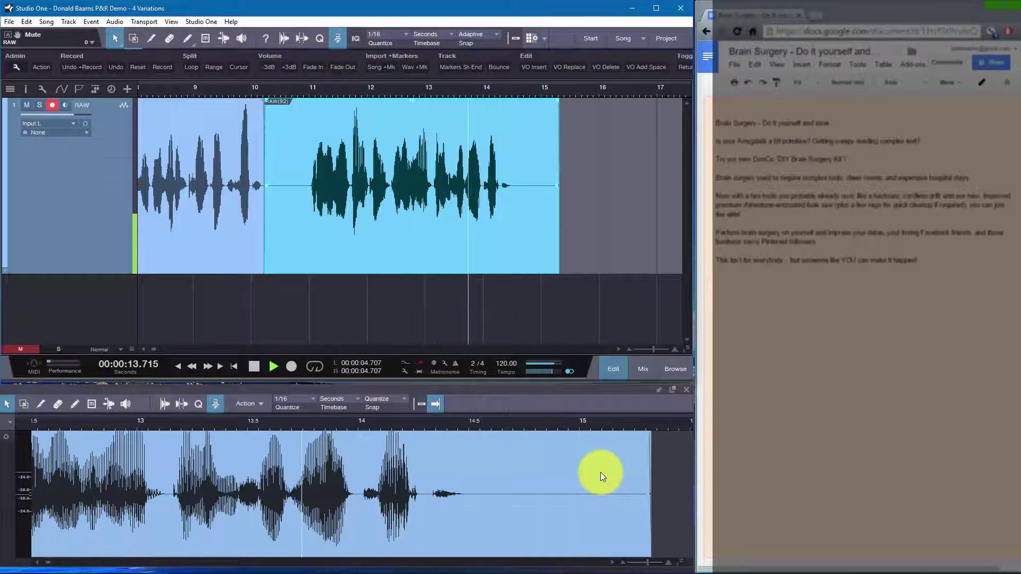
{"action": "key", "text": "KP_Multiply"}
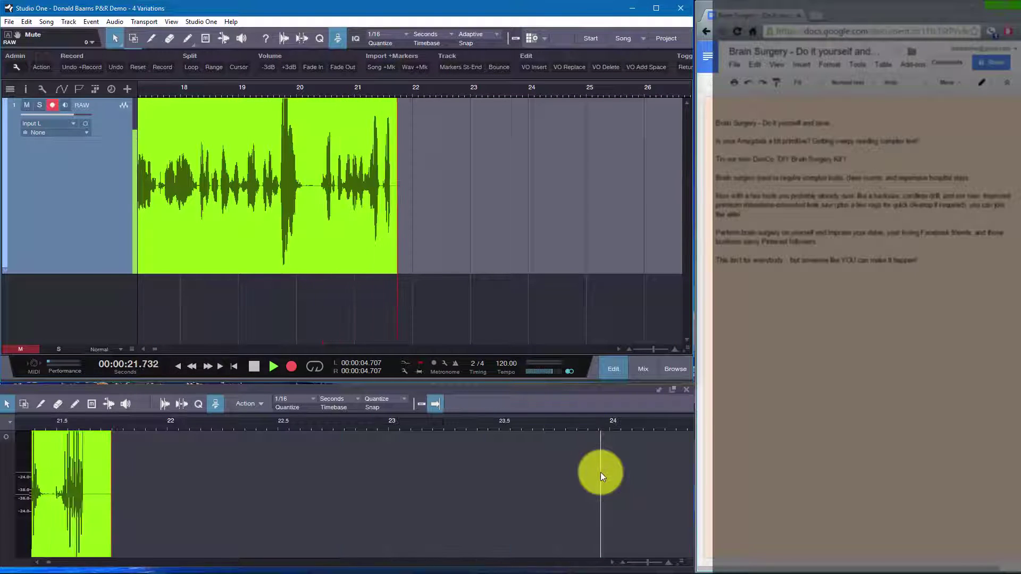
{"action": "key", "text": "space"}
{"action": "key", "text": "ctrl+z"}
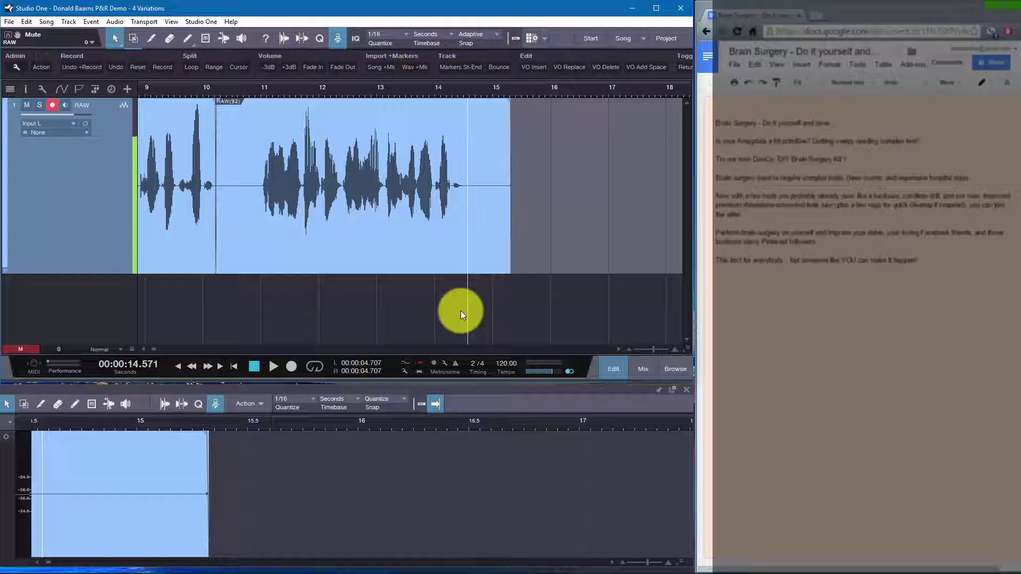
Retry the line twice, discarding each retake and rolling back to the punch point
{"action": "key", "text": "space"}
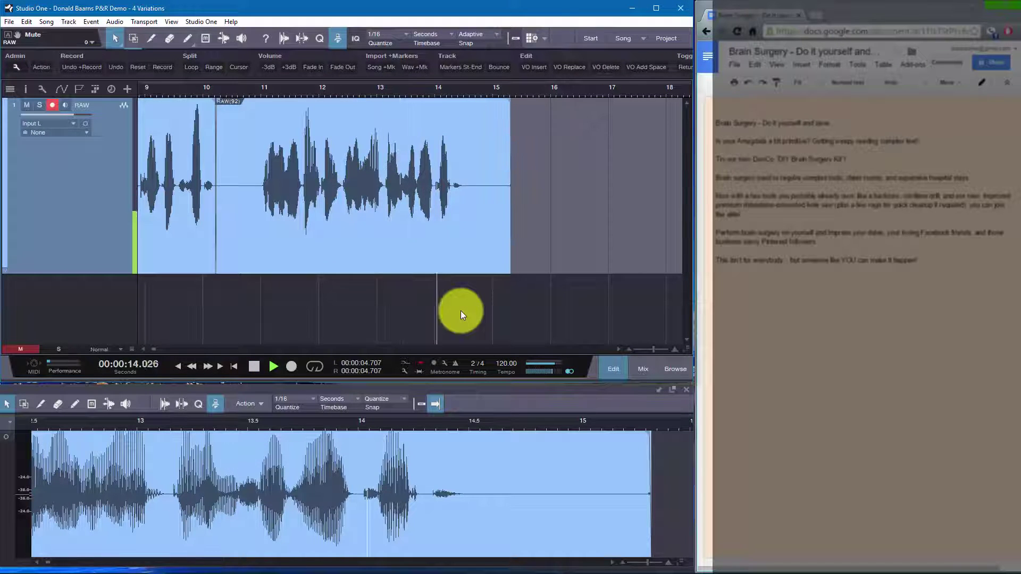
{"action": "key", "text": "KP_Multiply"}
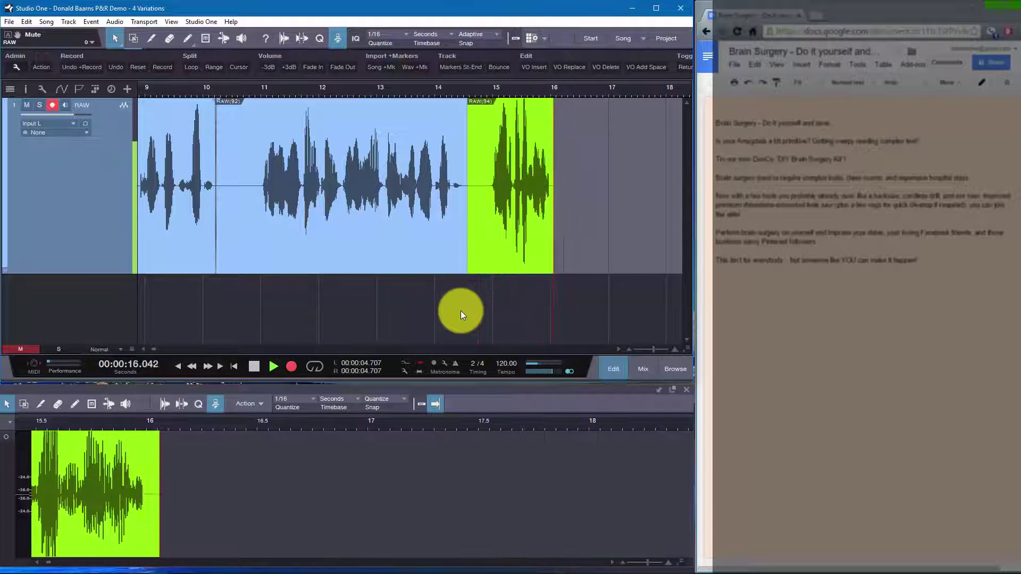
{"action": "key", "text": "space"}
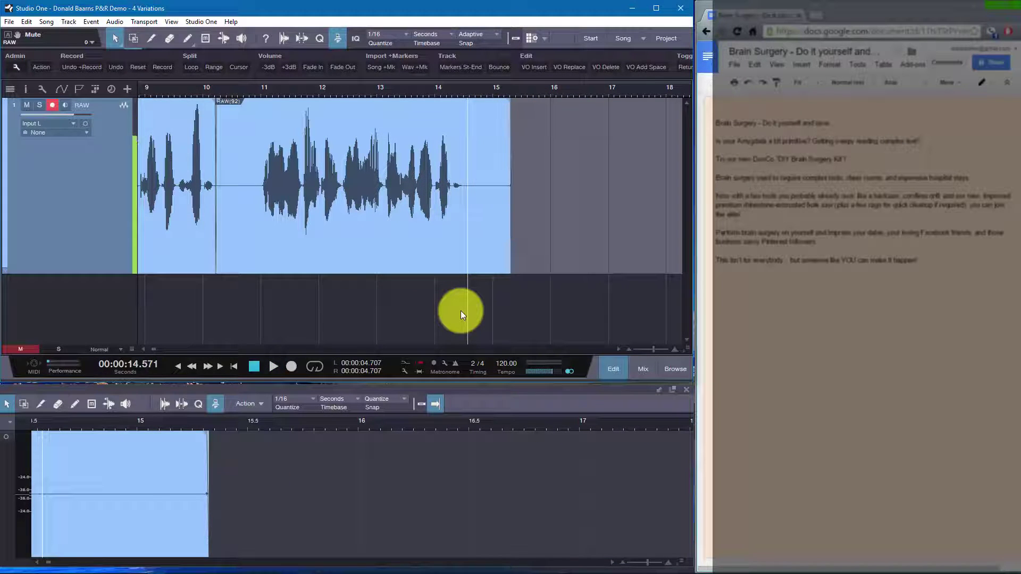
{"action": "key", "text": "space"}
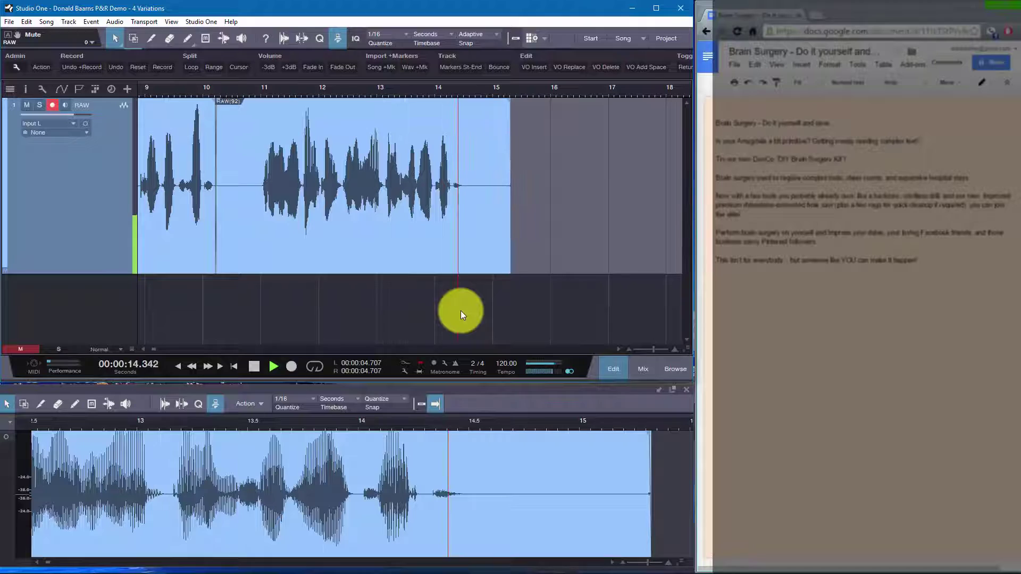
{"action": "key", "text": "KP_Multiply"}
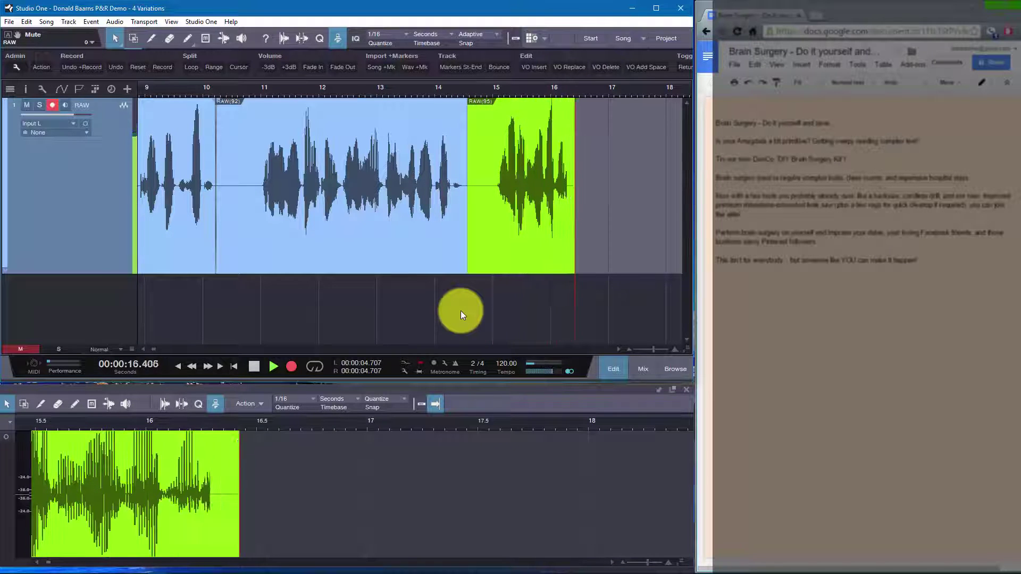
{"action": "key", "text": "space"}
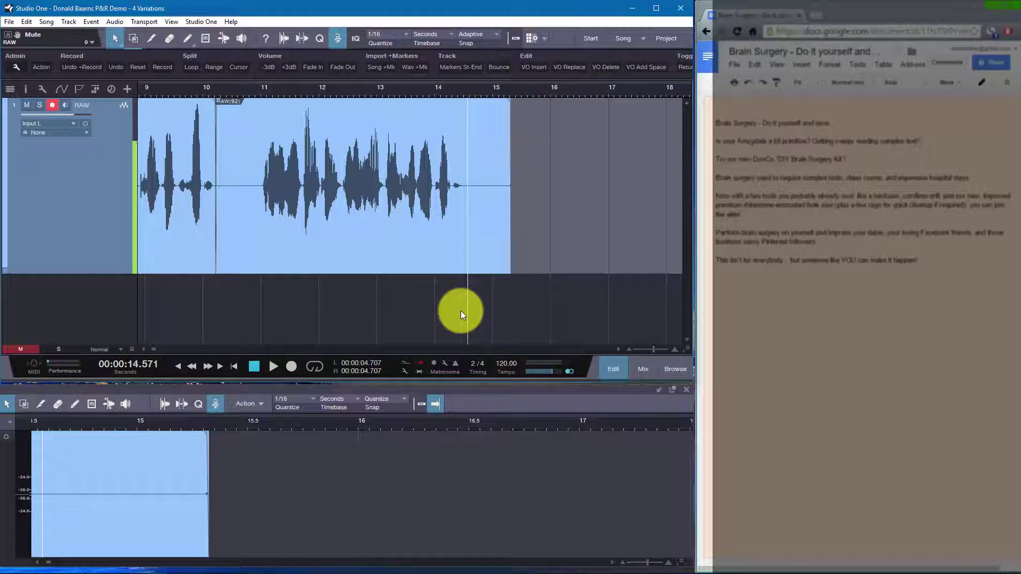
Record another take, undo back to the earlier take ending near 15 s, and replay
{"action": "key", "text": "space"}
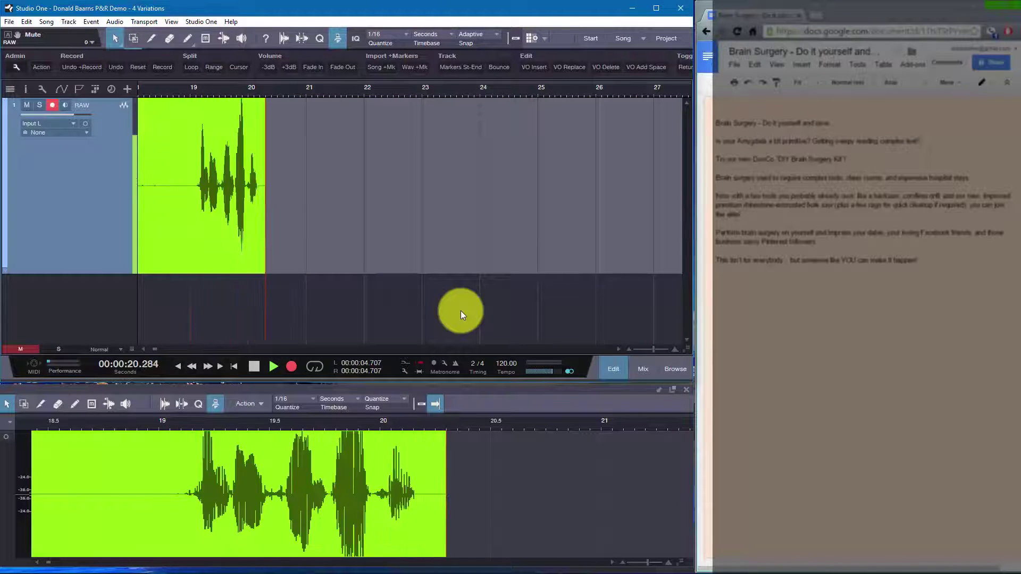
{"action": "key", "text": "space"}
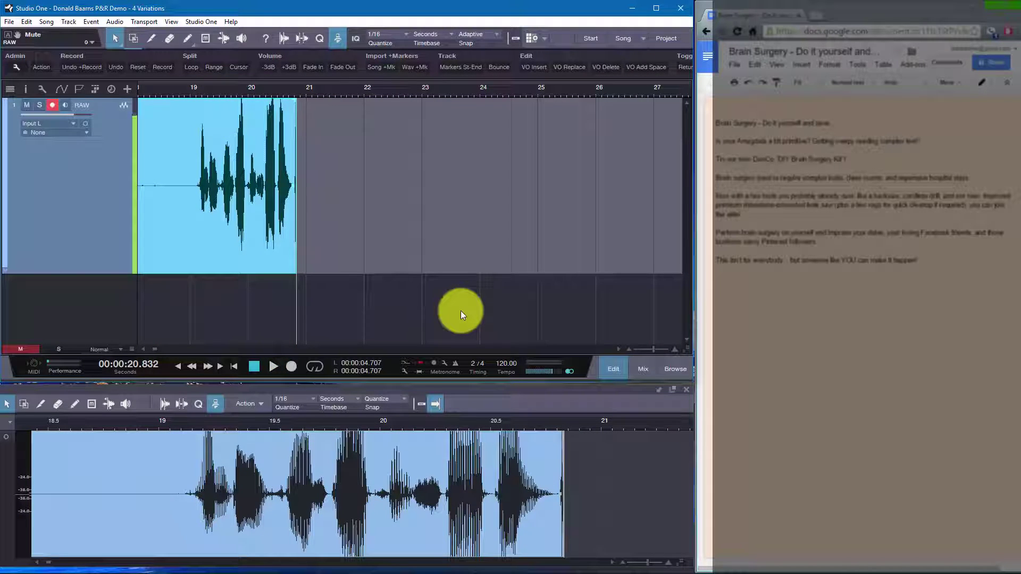
{"action": "key", "text": "ctrl+z"}
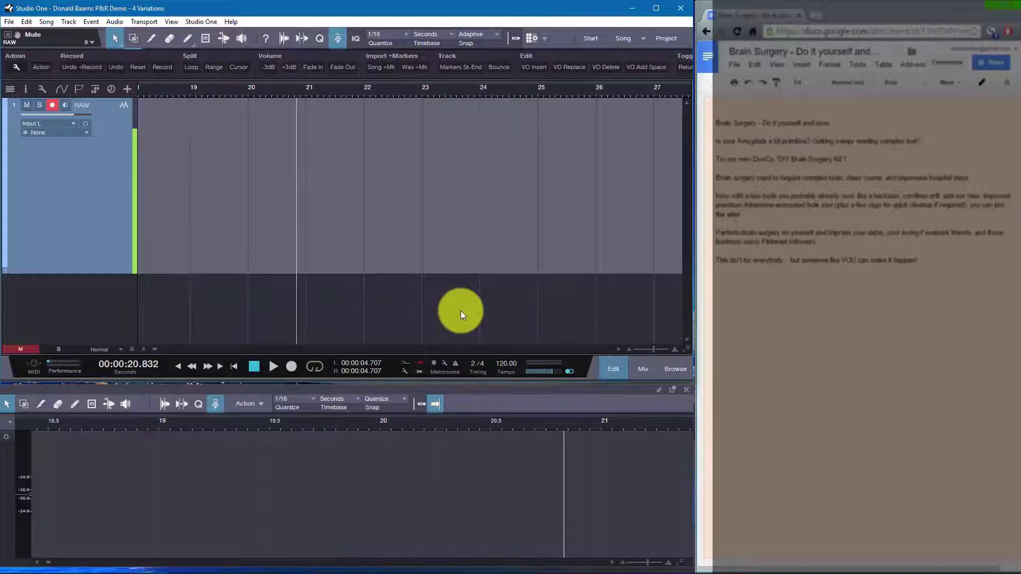
{"action": "key", "text": "ctrl+z"}
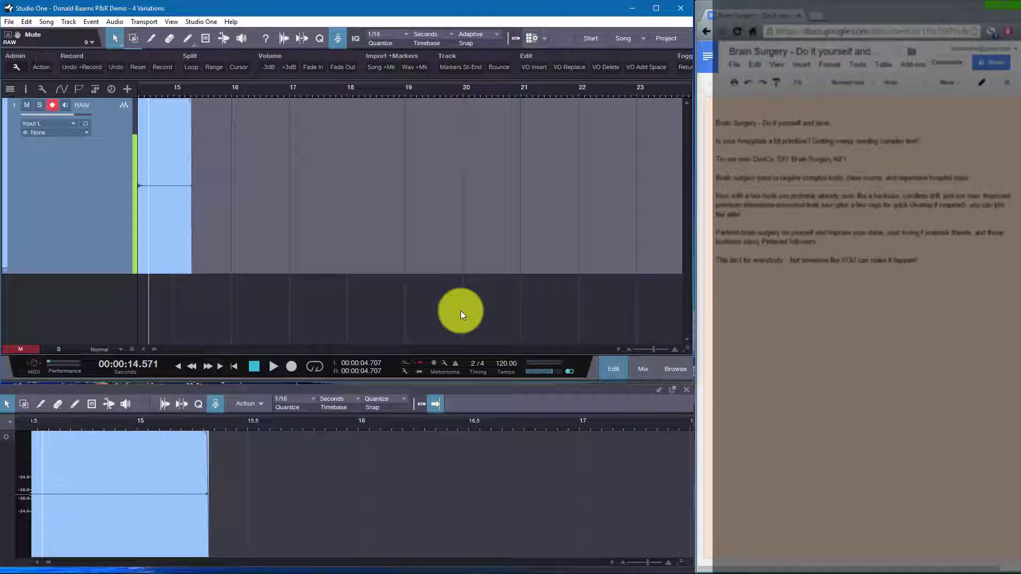
{"action": "key", "text": "ctrl+z"}
{"action": "key", "text": "space"}
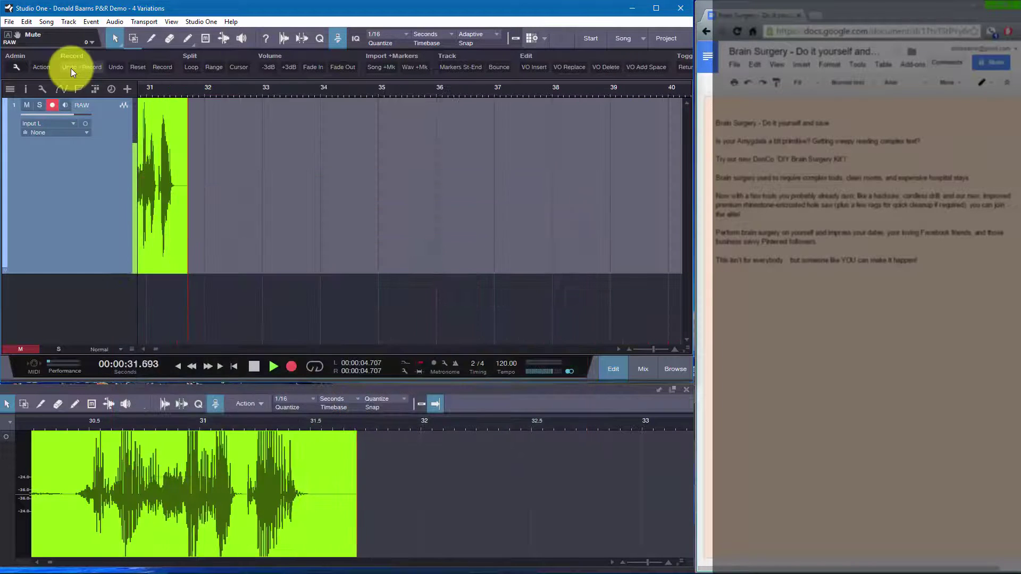
Discard two flubbed takes with Undo +Record, recording on to about 34 s
{"action": "left_click", "coordinate": [72, 68]}
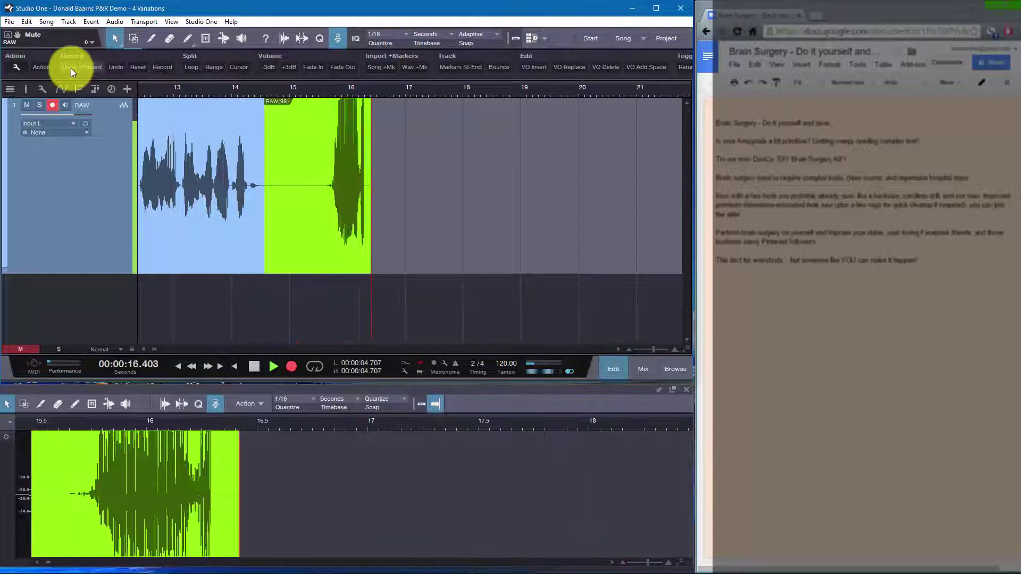
{"action": "left_click", "coordinate": [71, 68]}
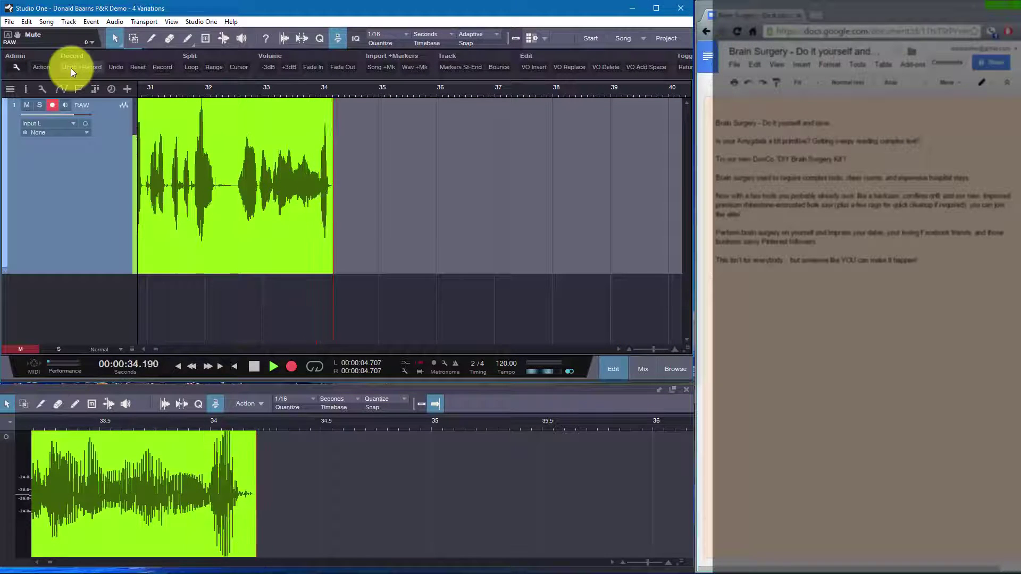
Keep the take, then punch in at 34.5 s with one retry, reaching about 48 s
{"action": "key", "text": "space"}
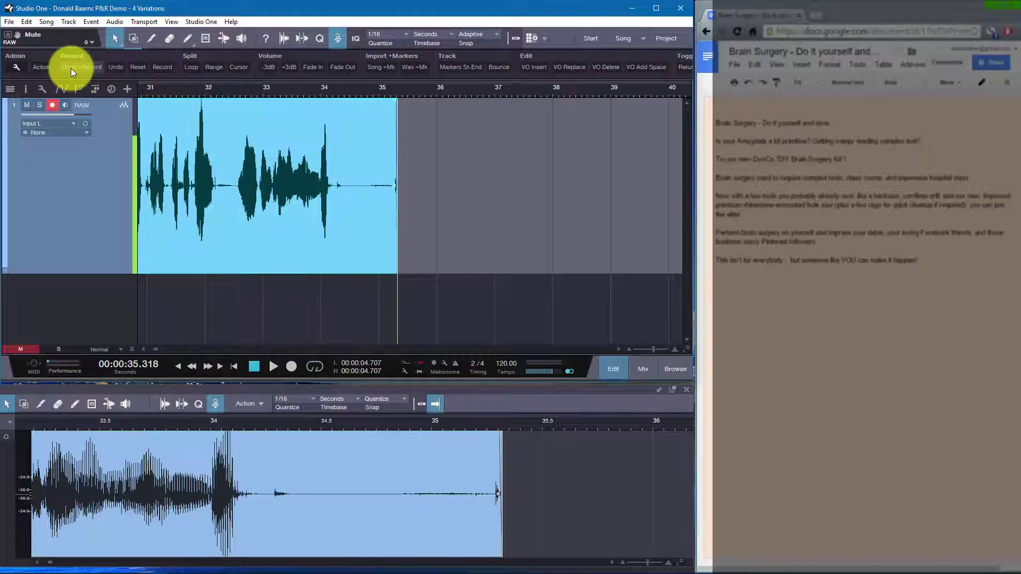
{"action": "left_click", "coordinate": [350, 92]}
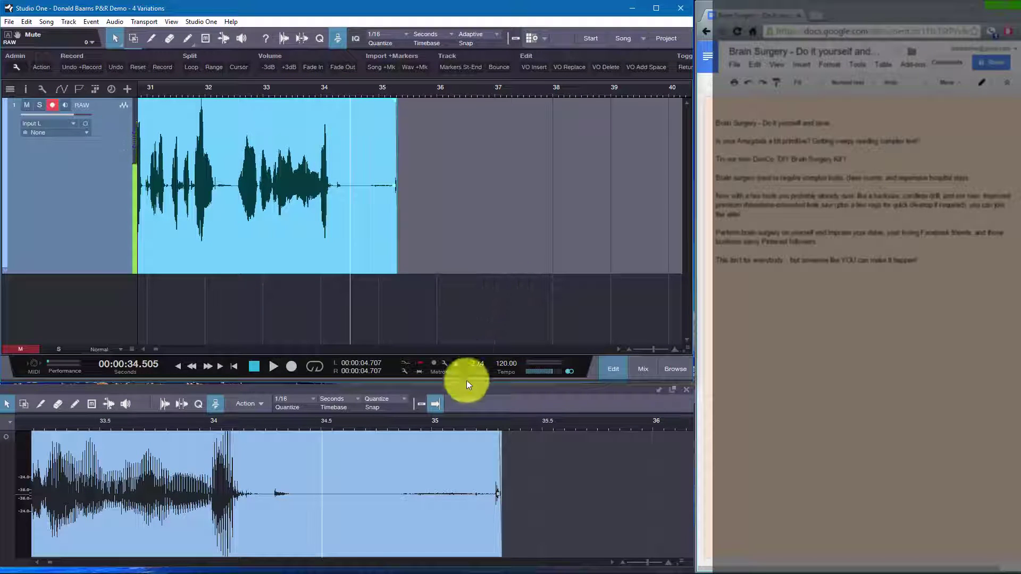
{"action": "key", "text": "space"}
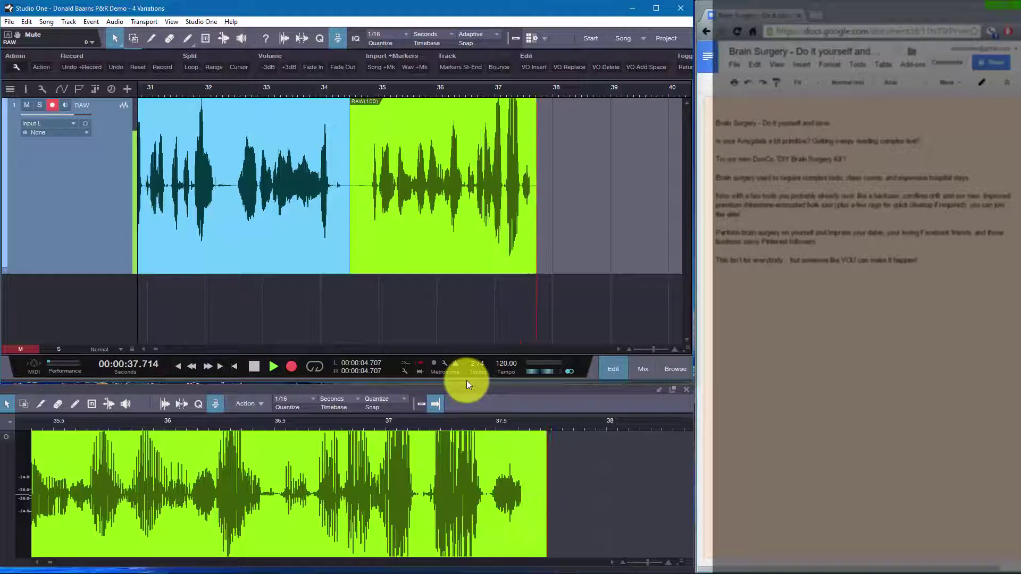
{"action": "key", "text": "ctrl+z"}
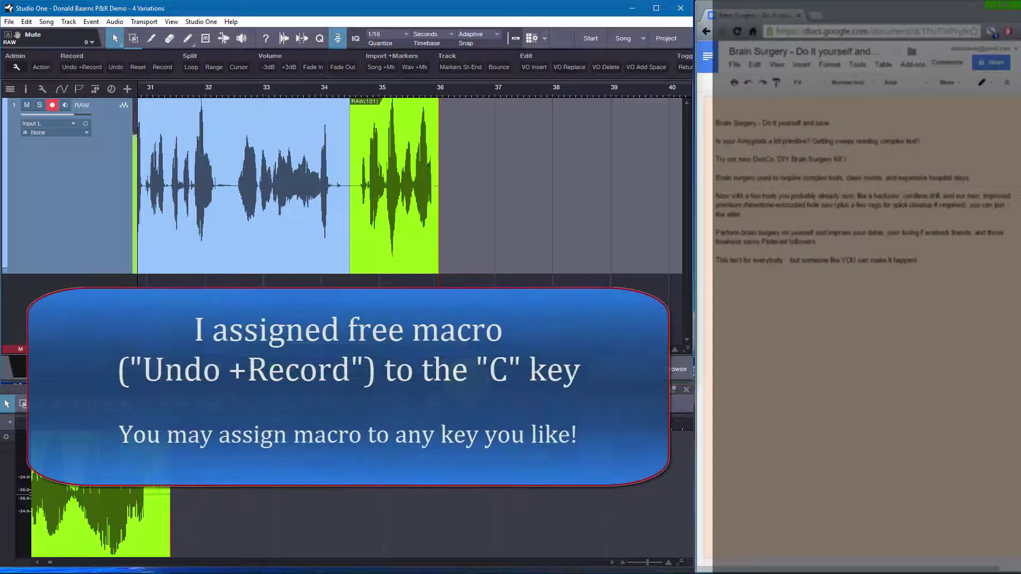
{"action": "key", "text": "c"}
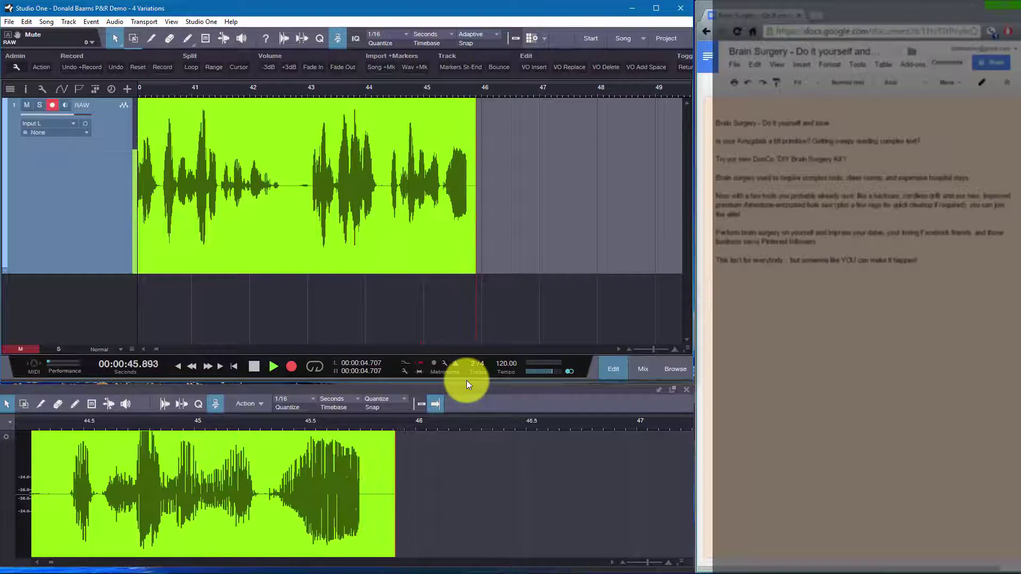
{"action": "key", "text": "space"}
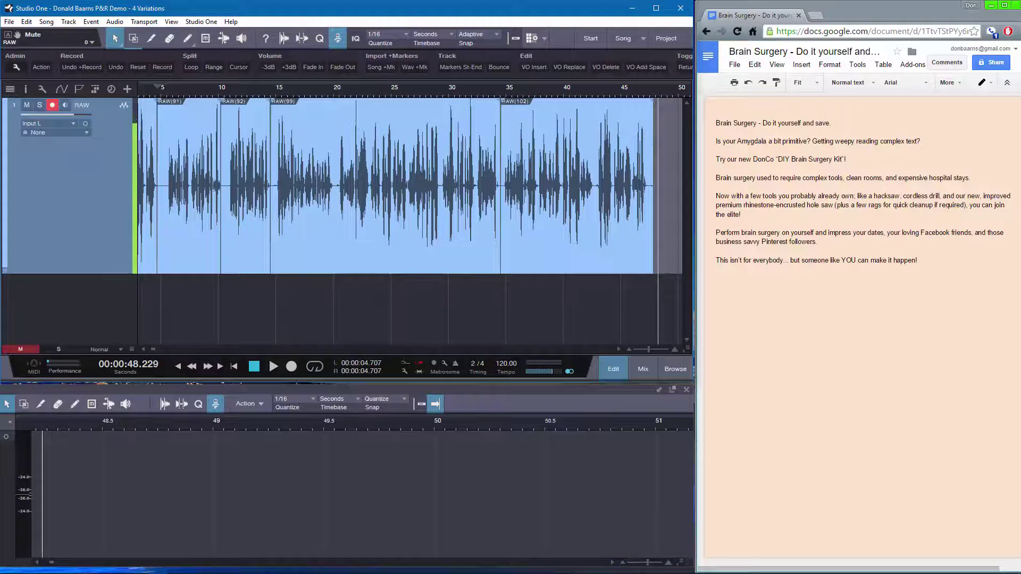
Move the RAW(92)/RAW(99) seam to 14.676 s and play back across it
{"action": "key", "text": "e"}
{"action": "key", "text": "e"}
{"action": "key", "text": "e"}
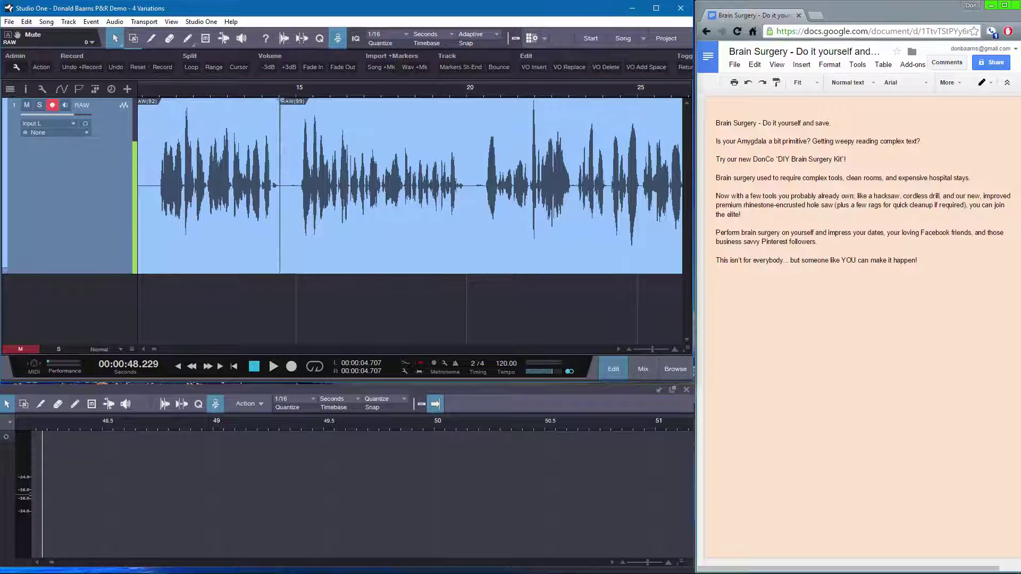
{"action": "left_click", "coordinate": [282, 160]}
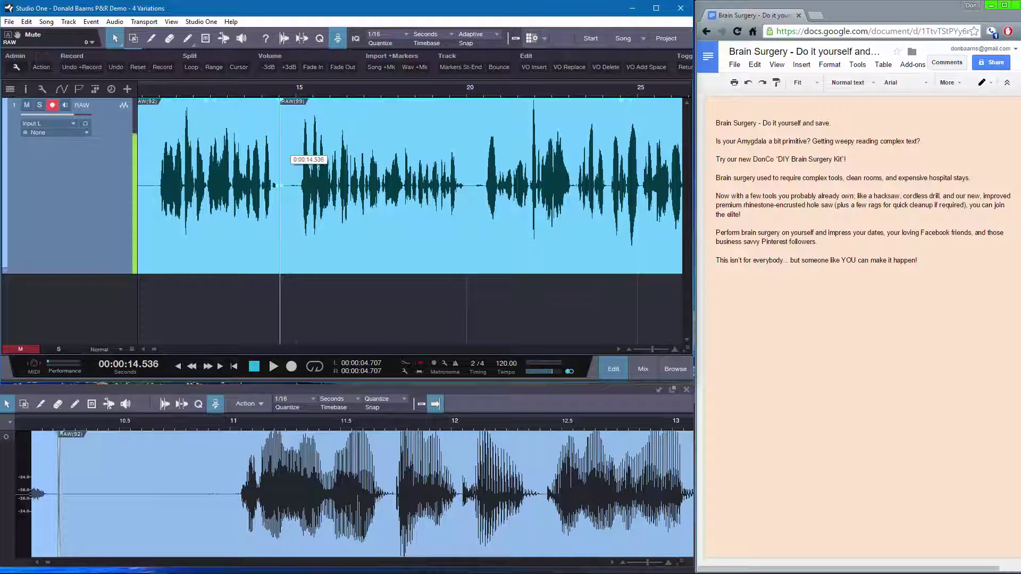
{"action": "left_click_drag", "start_coordinate": [280, 160], "coordinate": [284, 160]}
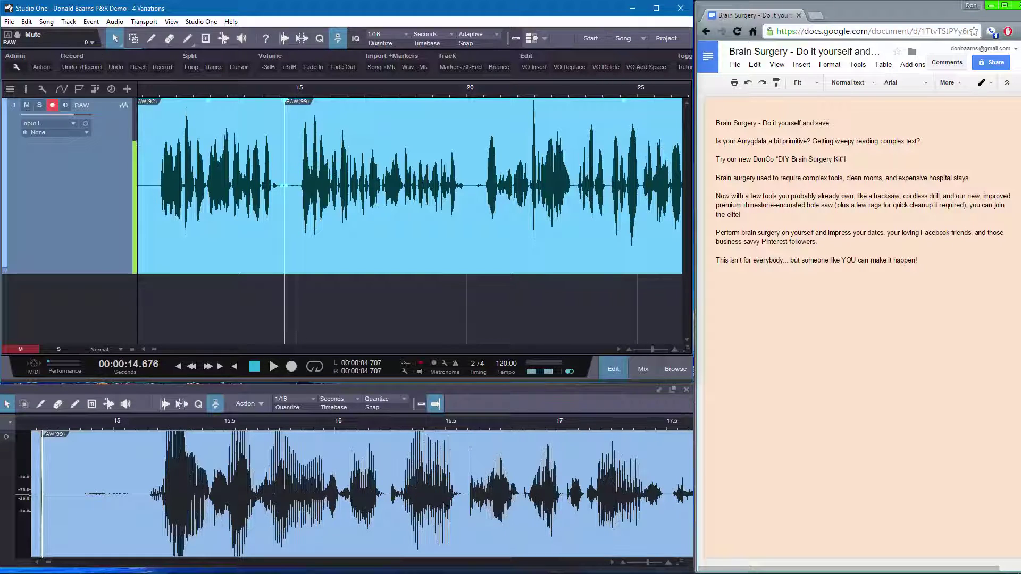
{"action": "left_click", "coordinate": [684, 507]}
{"action": "key", "text": "space"}
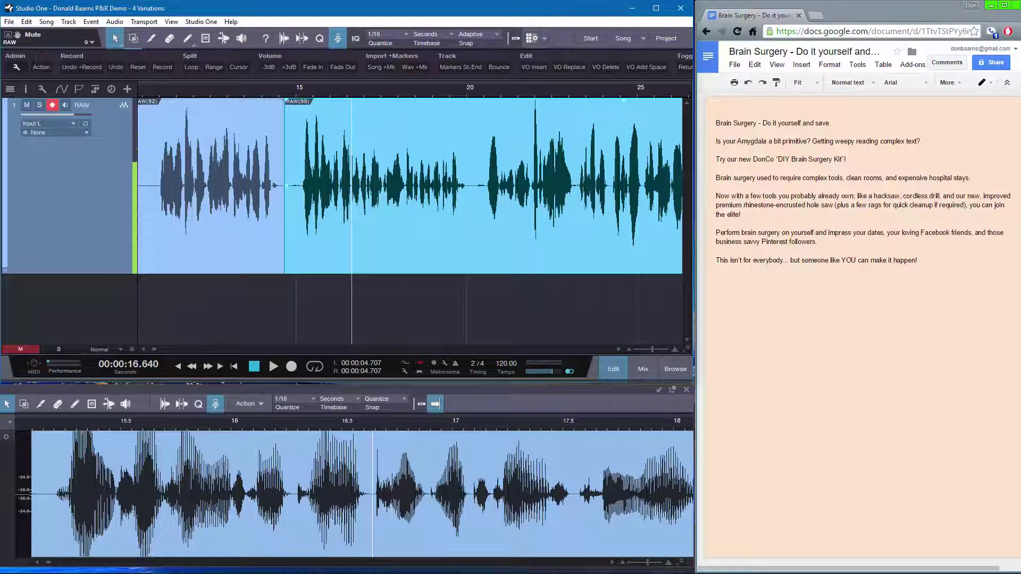
Give RAW(99) a 244 ms fade-in and set its clip volume to 0.5 dB
{"action": "mouse_move", "coordinate": [624, 101]}
{"action": "left_mouse_down"}
{"action": "mouse_move", "coordinate": [624, 118]}
{"action": "mouse_move", "coordinate": [624, 85]}
{"action": "mouse_move", "coordinate": [623, 106]}
{"action": "left_mouse_up"}
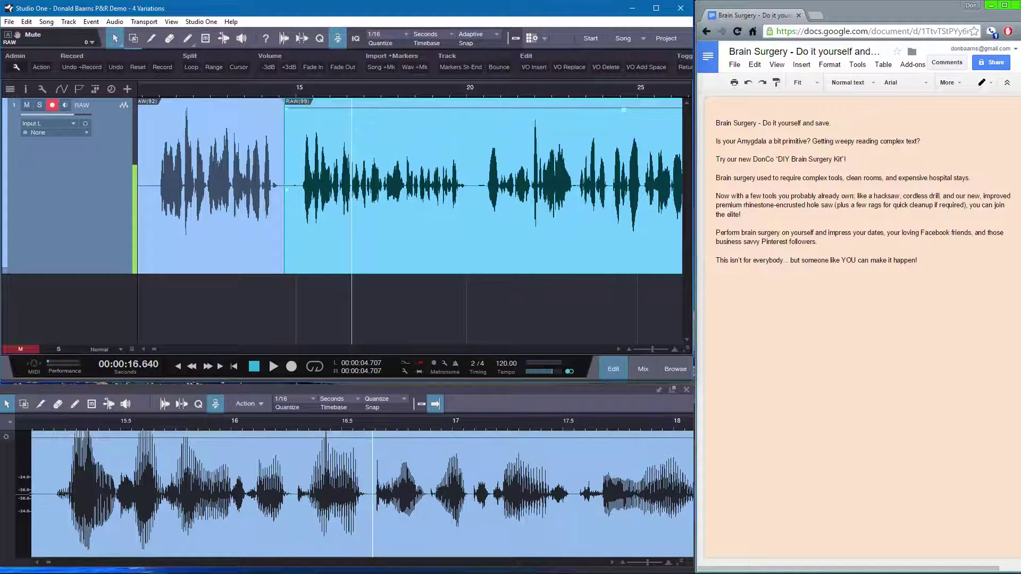
{"action": "mouse_move", "coordinate": [285, 104]}
{"action": "left_mouse_down"}
{"action": "mouse_move", "coordinate": [324, 108]}
{"action": "mouse_move", "coordinate": [285, 106]}
{"action": "left_mouse_up"}
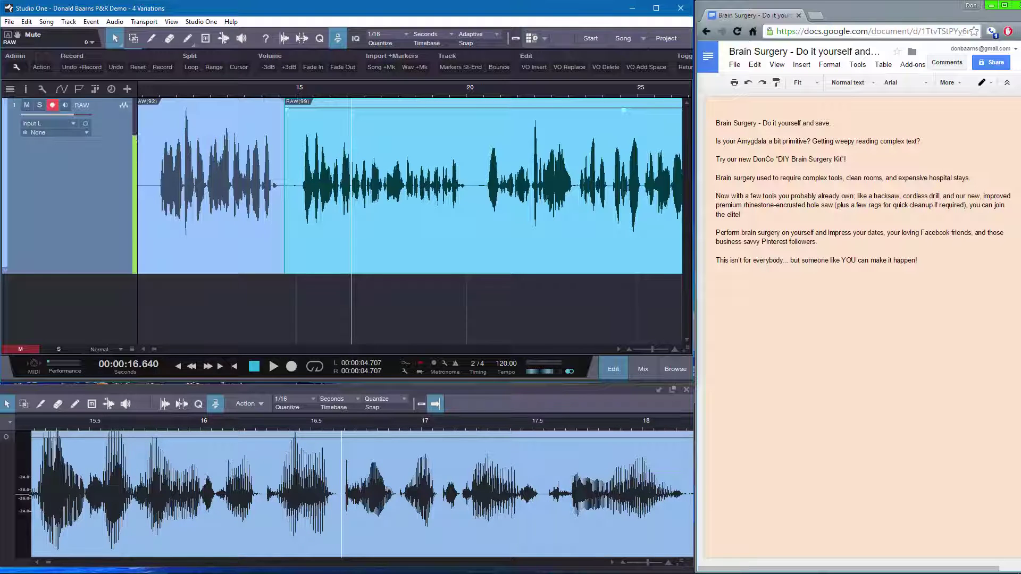
{"action": "left_click_drag", "start_coordinate": [495, 108], "coordinate": [495, 100]}
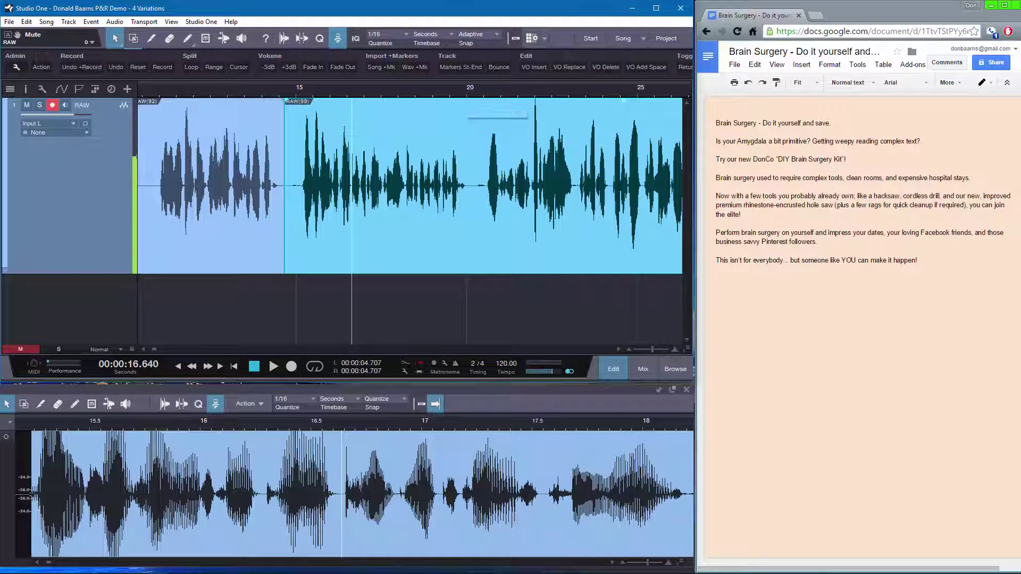